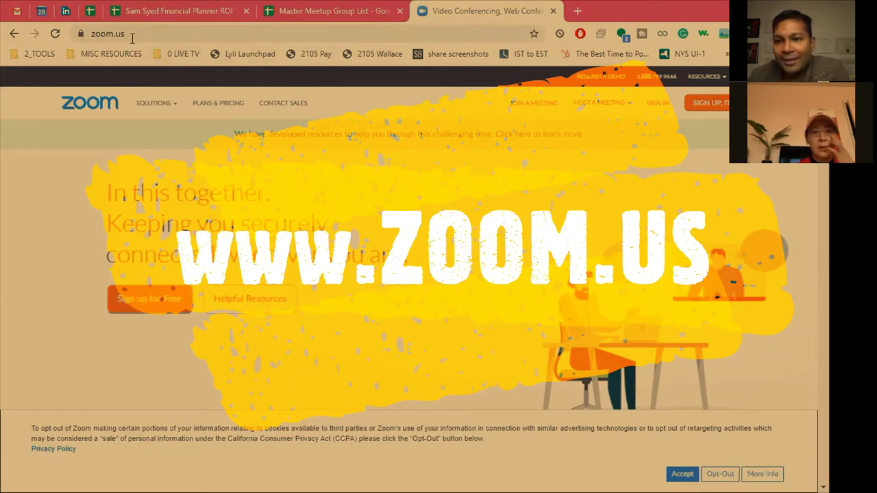
Step: From the zoom.us homepage, open the Download Center, download the Zoom Client for Meetings installer and launch it
{"action": "left_click", "coordinate": [89, 34]}
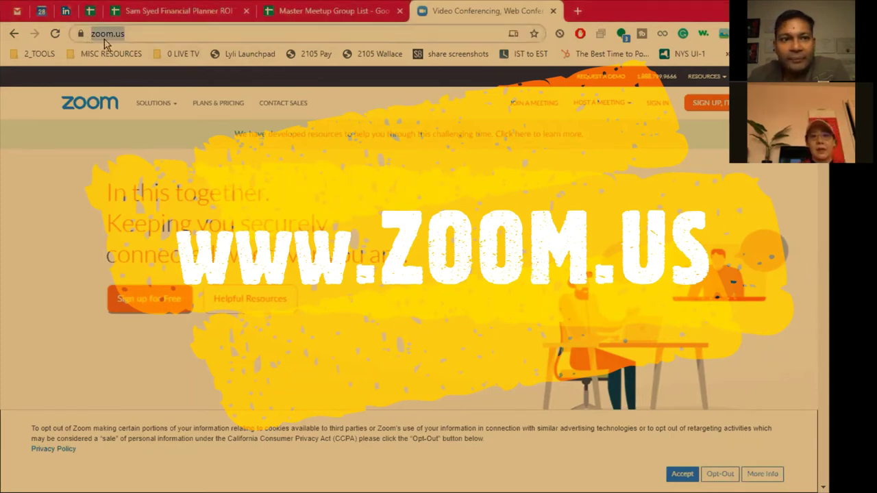
{"action": "left_click", "coordinate": [154, 33]}
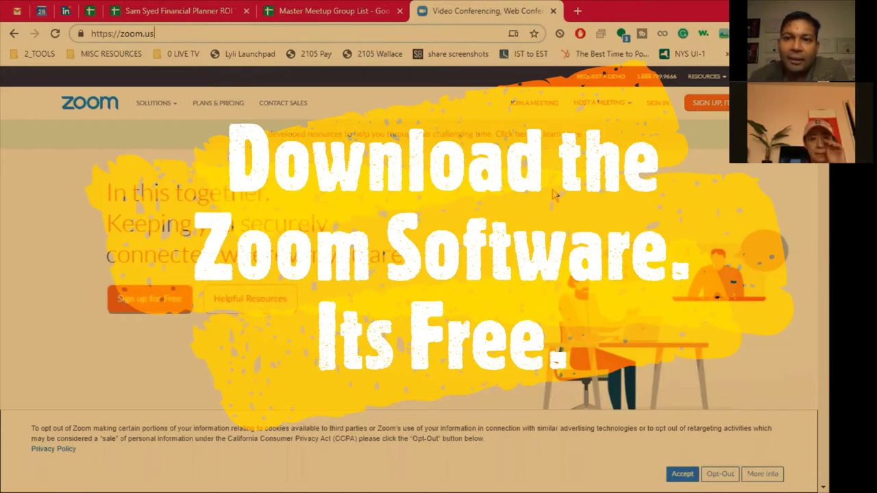
{"action": "scroll", "coordinate": [554, 196], "scroll_direction": "down", "scroll_amount": 8}
{"action": "scroll", "coordinate": [556, 357], "scroll_direction": "down", "scroll_amount": 7}
{"action": "scroll", "coordinate": [556, 361], "scroll_direction": "down", "scroll_amount": 8}
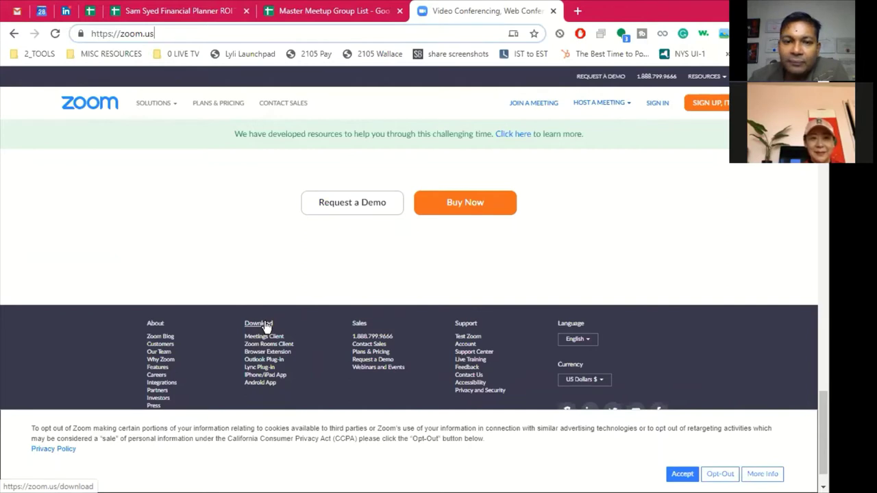
{"action": "left_click", "coordinate": [266, 327]}
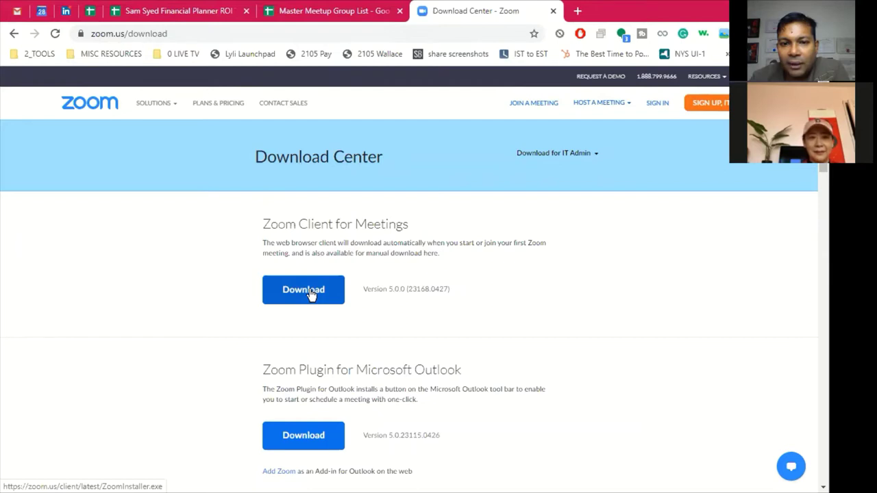
{"action": "left_click", "coordinate": [309, 293]}
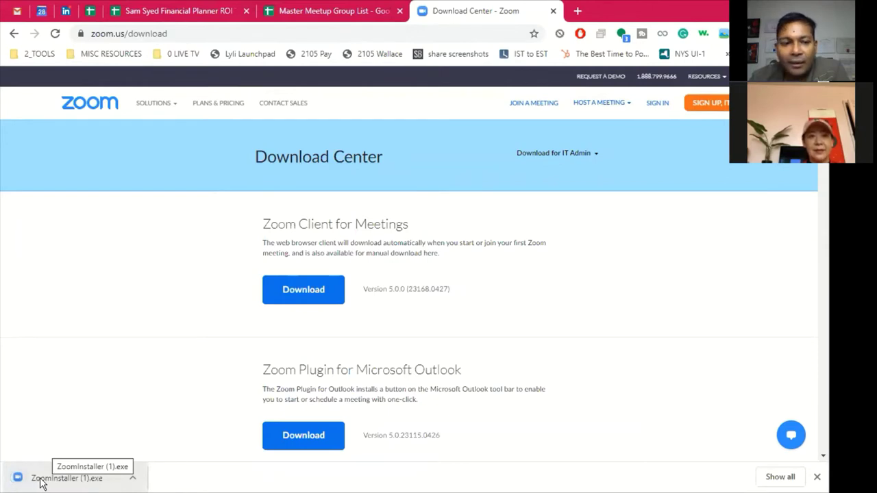
{"action": "left_click", "coordinate": [41, 478]}
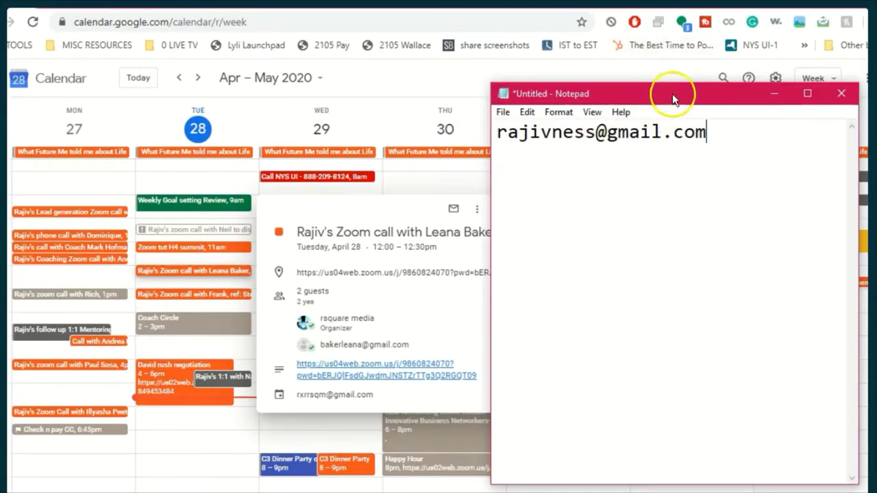
Step: Move the Notepad window clear of the calendar event's details and highlight the e-mail address written in it
{"action": "left_click_drag", "start_coordinate": [676, 102], "coordinate": [707, 113]}
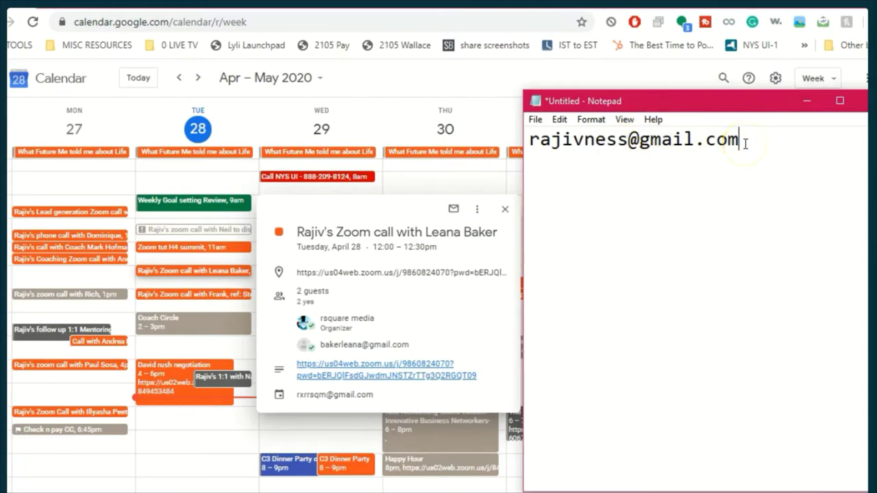
{"action": "left_click_drag", "start_coordinate": [742, 141], "coordinate": [522, 142]}
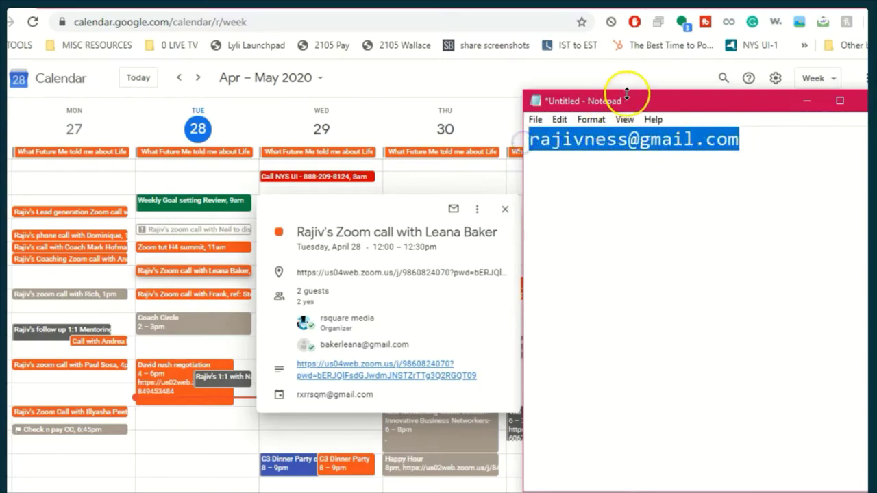
{"action": "left_click_drag", "start_coordinate": [628, 104], "coordinate": [629, 160]}
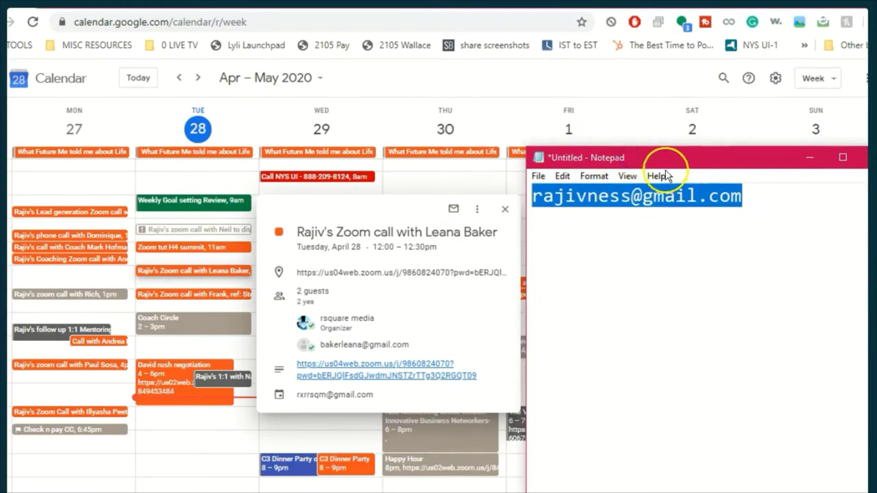
{"action": "left_click", "coordinate": [675, 239]}
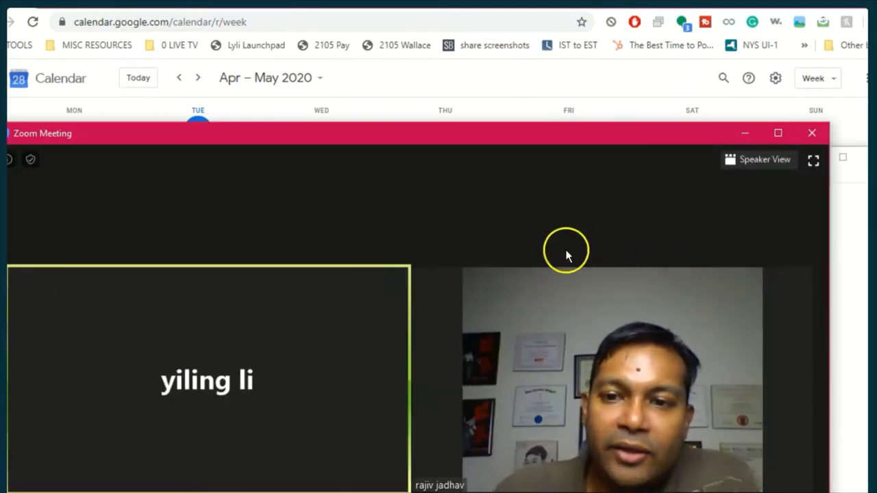
Step: Switch to the Zoom meeting window and move it up until its meeting controls fit on the screen
{"action": "left_click_drag", "start_coordinate": [571, 141], "coordinate": [572, 16]}
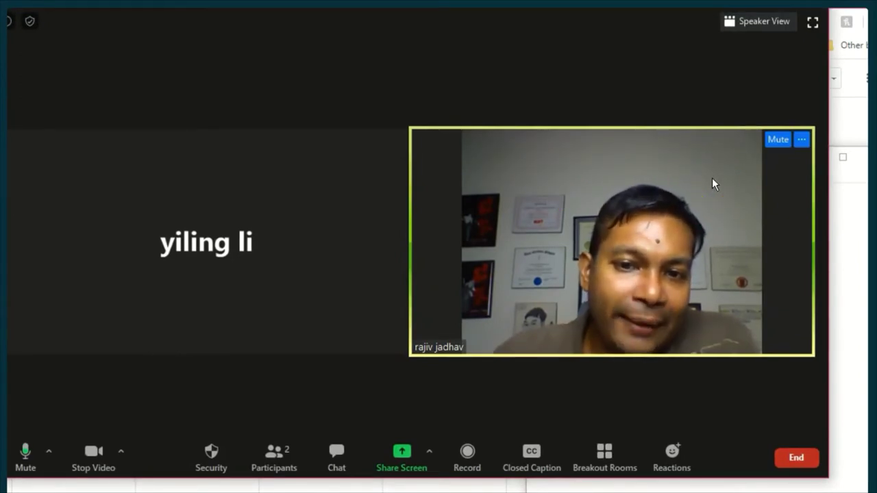
{"action": "left_click", "coordinate": [665, 199]}
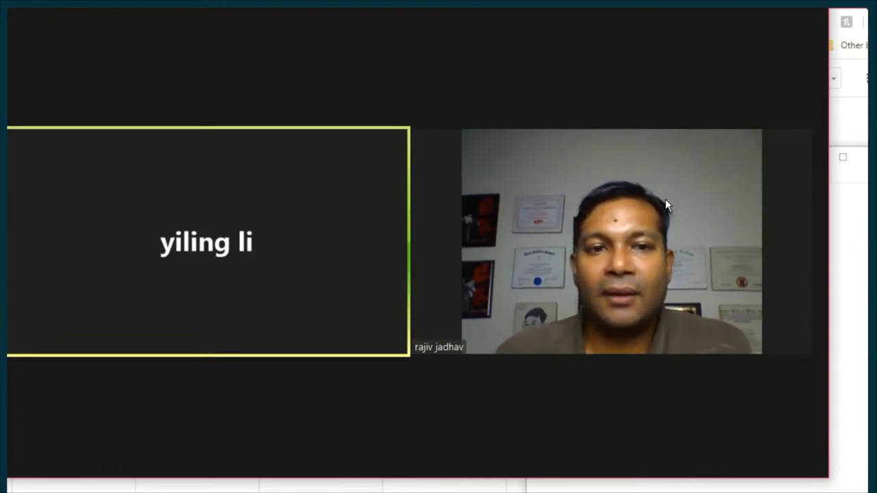
{"action": "left_click", "coordinate": [648, 201]}
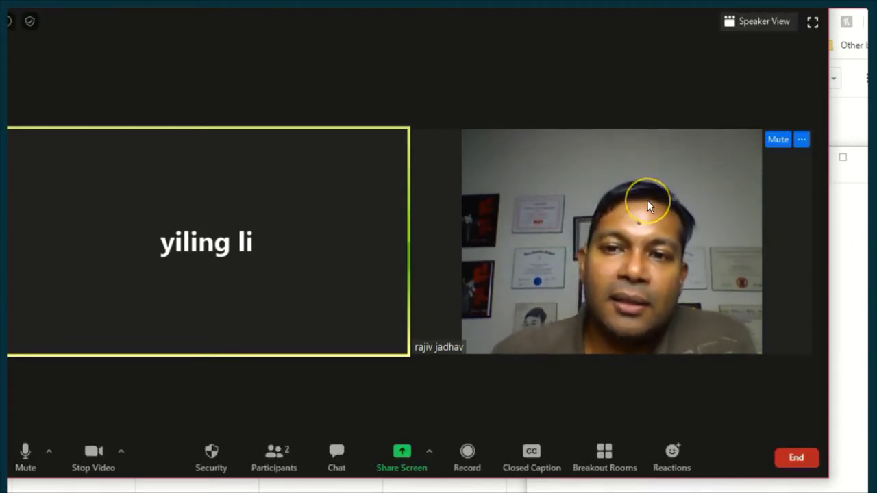
{"action": "mouse_move", "coordinate": [651, 206]}
{"action": "left_mouse_down"}
{"action": "mouse_move", "coordinate": [688, 172]}
{"action": "mouse_move", "coordinate": [644, 271]}
{"action": "mouse_move", "coordinate": [717, 260]}
{"action": "mouse_move", "coordinate": [709, 248]}
{"action": "left_mouse_up"}
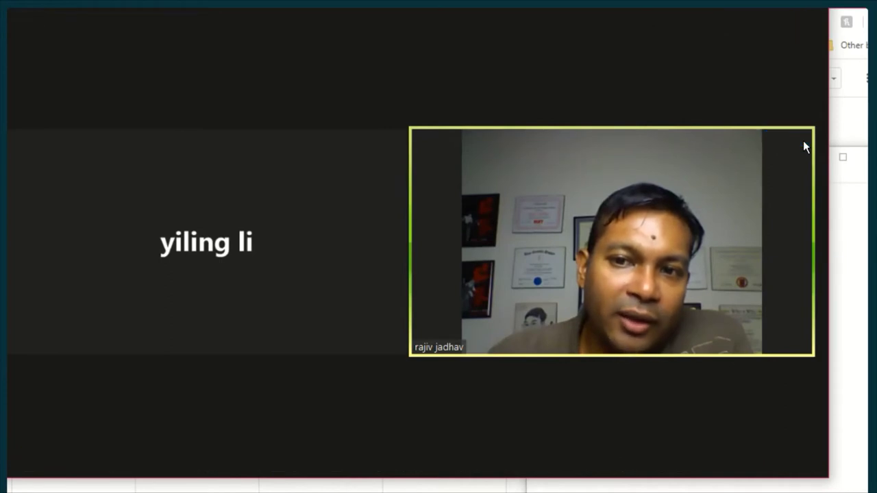
Step: Rename the host's own screen name to "Speaker:" followed by the host's first name
{"action": "left_click", "coordinate": [803, 144]}
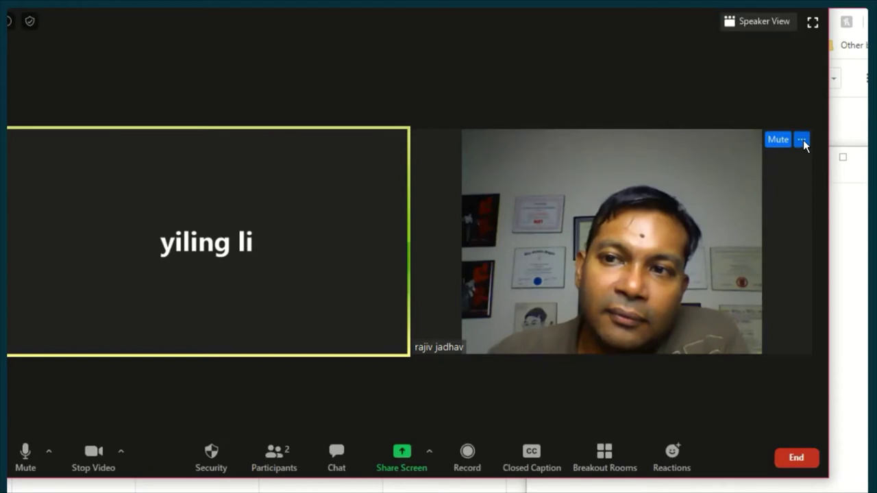
{"action": "left_click", "coordinate": [802, 140]}
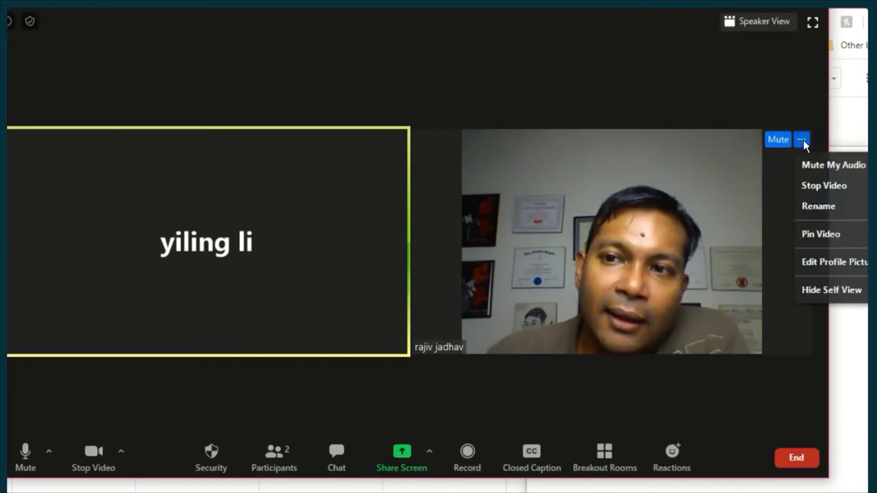
{"action": "left_click", "coordinate": [808, 195]}
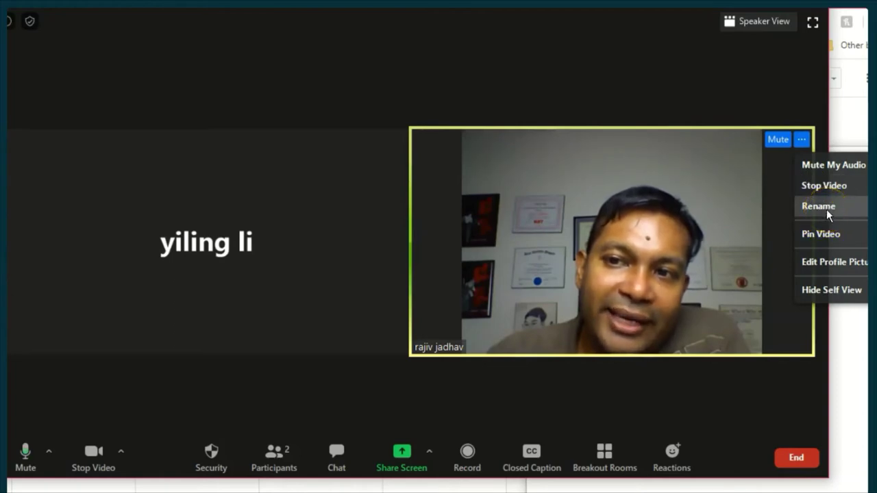
{"action": "left_click", "coordinate": [827, 213]}
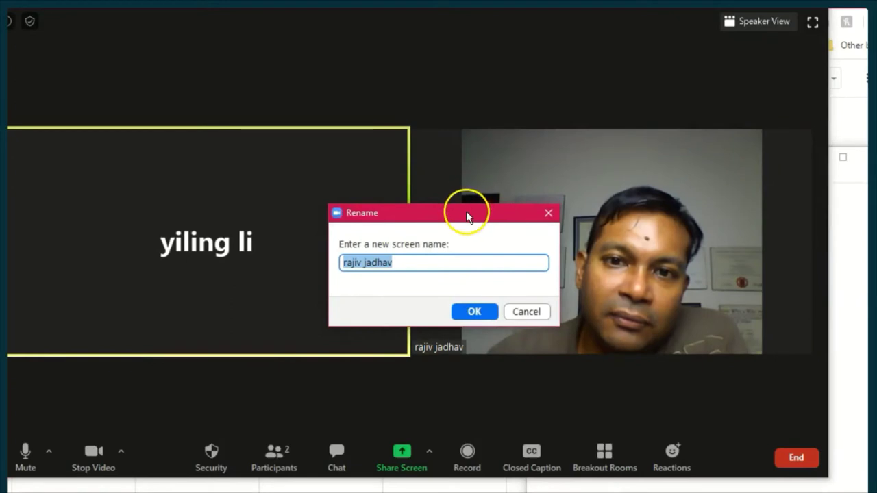
{"action": "left_click_drag", "start_coordinate": [467, 217], "coordinate": [599, 219]}
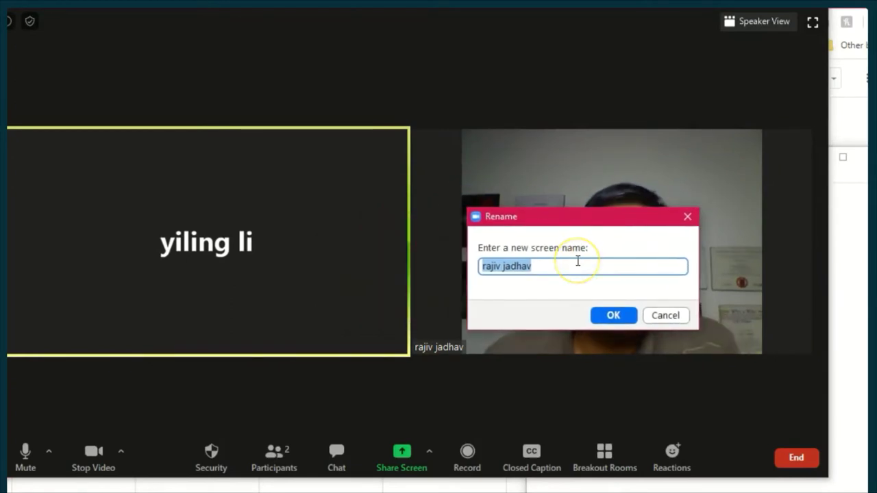
{"action": "type", "text": "Sp"}
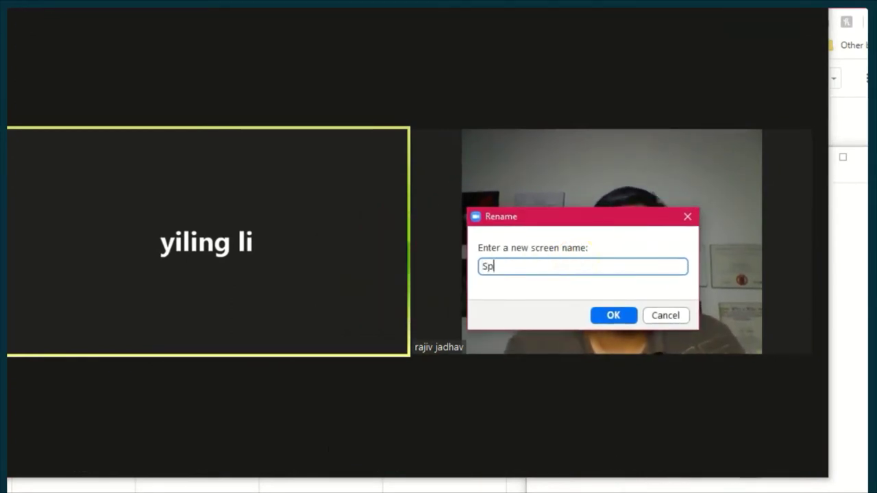
{"action": "type", "text": "eaker: Rajiv"}
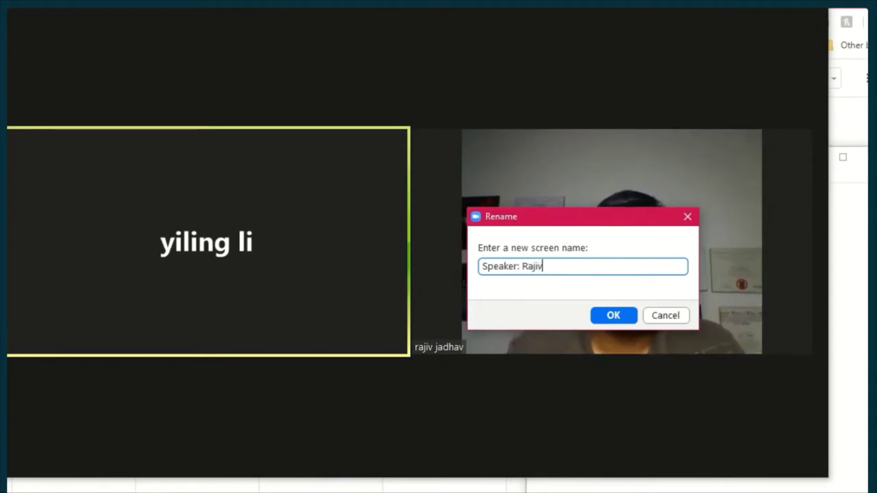
{"action": "left_click", "coordinate": [622, 317]}
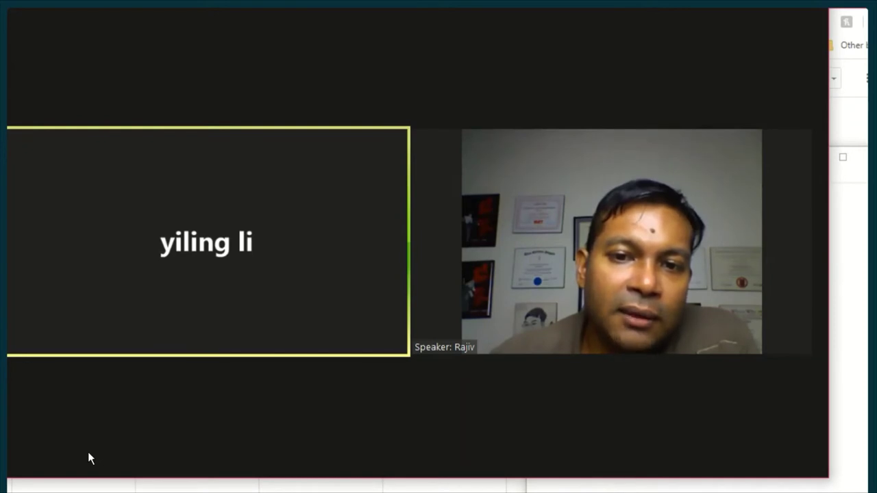
Step: Stop the host's own video and mute the microphone
{"action": "mouse_move", "coordinate": [111, 445]}
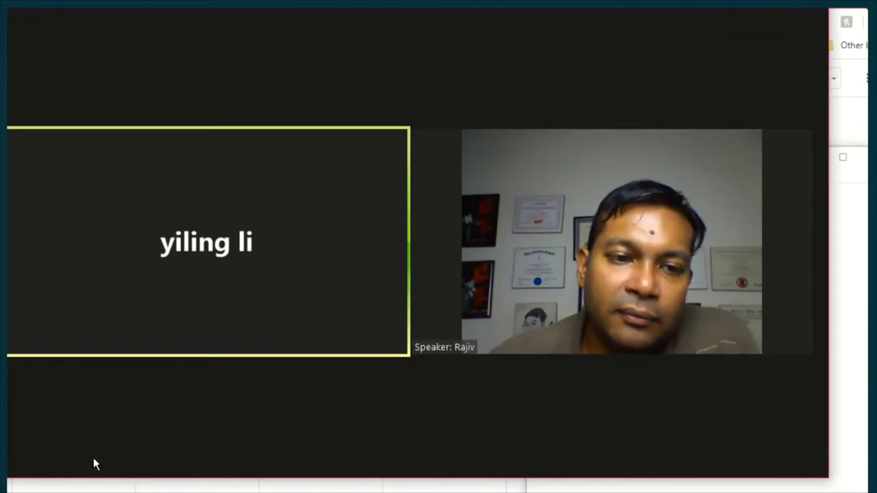
{"action": "left_click", "coordinate": [94, 456]}
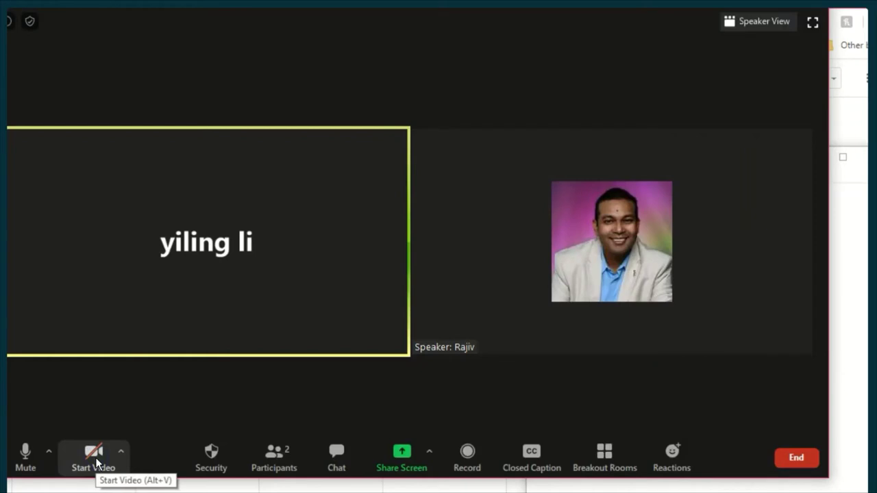
{"action": "left_click", "coordinate": [95, 460]}
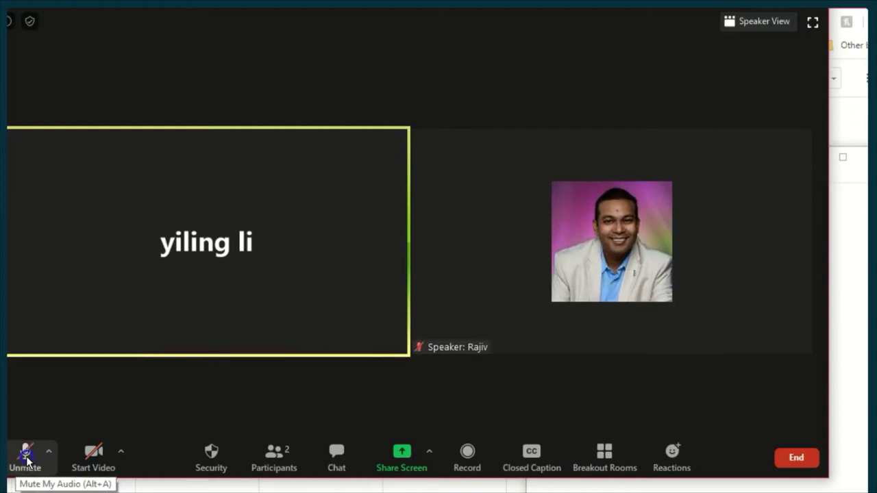
{"action": "left_click", "coordinate": [29, 458]}
{"action": "mouse_move", "coordinate": [417, 348]}
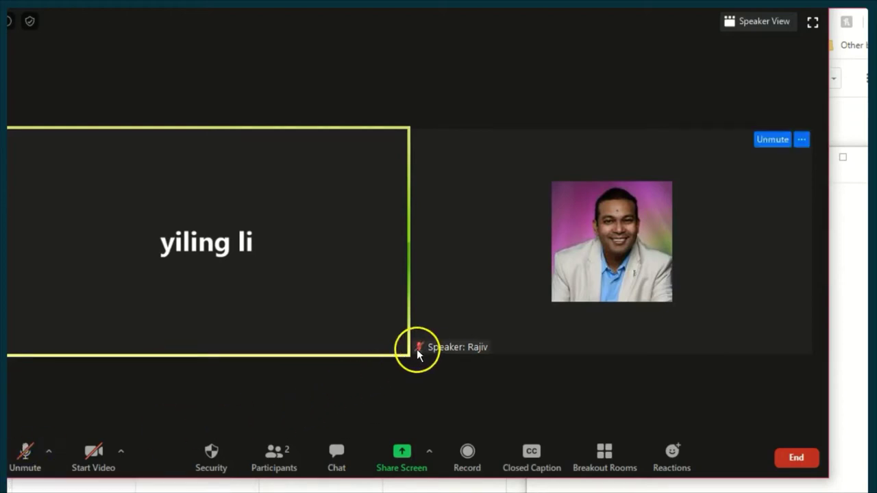
Step: Switch the meeting to Speaker View and turn the microphone and camera back on
{"action": "left_click", "coordinate": [763, 25]}
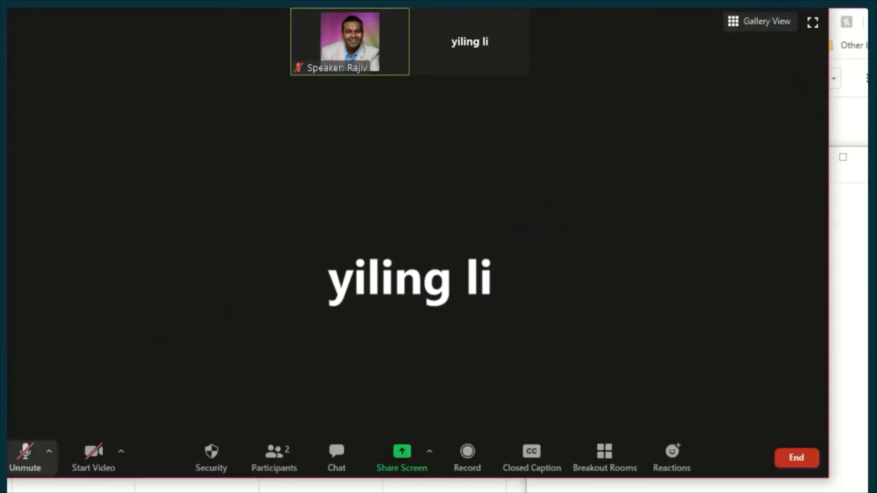
{"action": "left_click", "coordinate": [28, 465]}
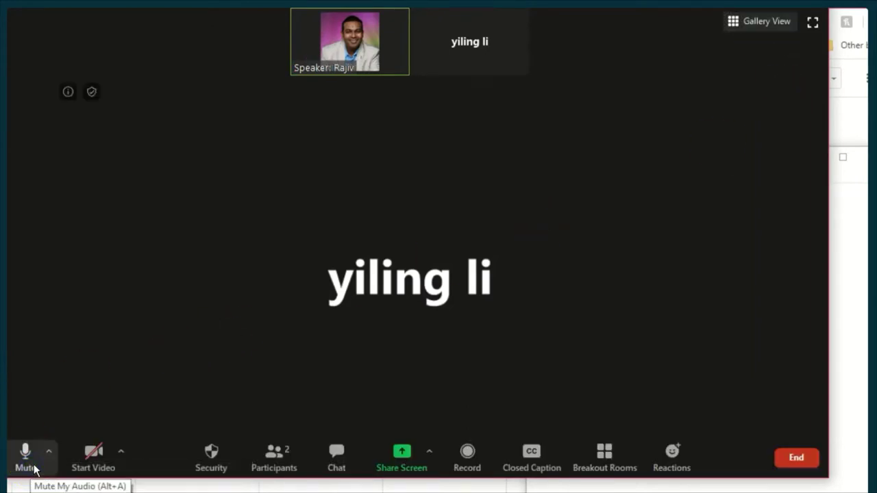
{"action": "left_click", "coordinate": [84, 465]}
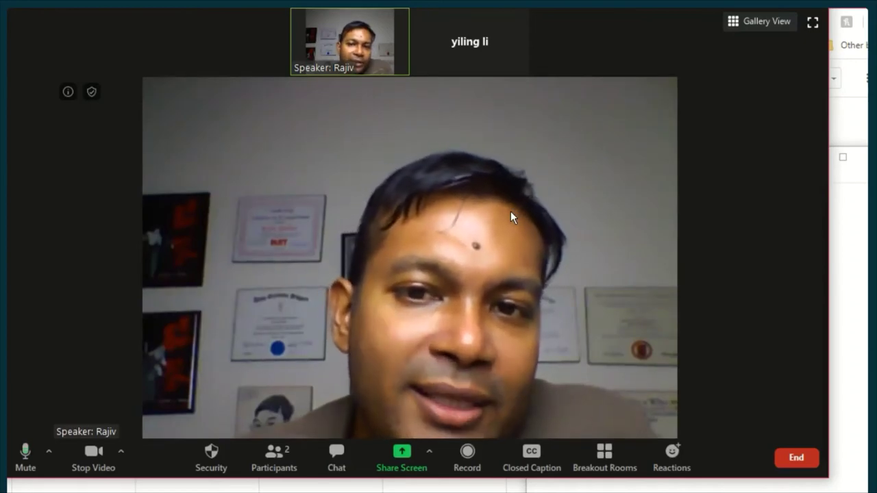
{"action": "left_click", "coordinate": [489, 218]}
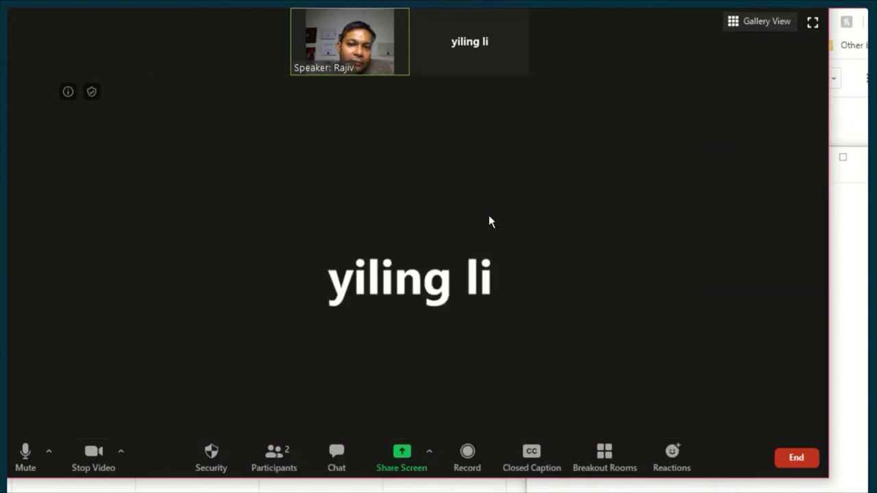
{"action": "left_click", "coordinate": [480, 231]}
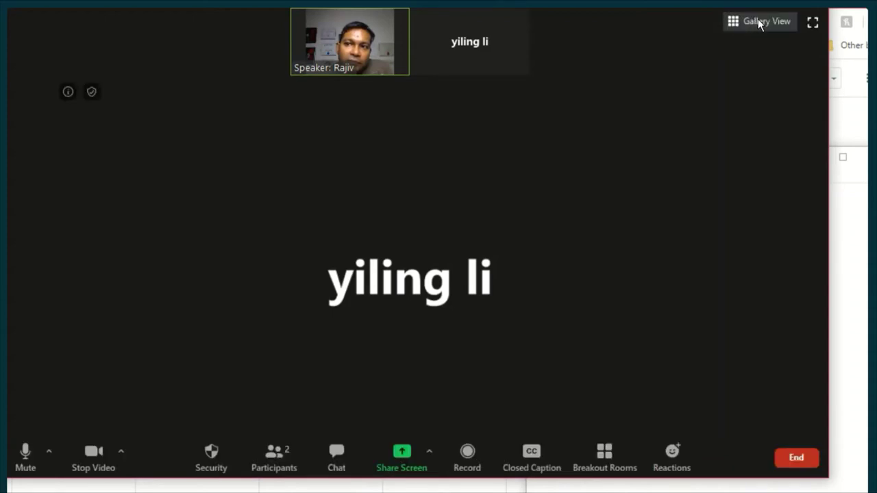
Step: Switch the meeting layout back to Gallery View
{"action": "left_click", "coordinate": [763, 24]}
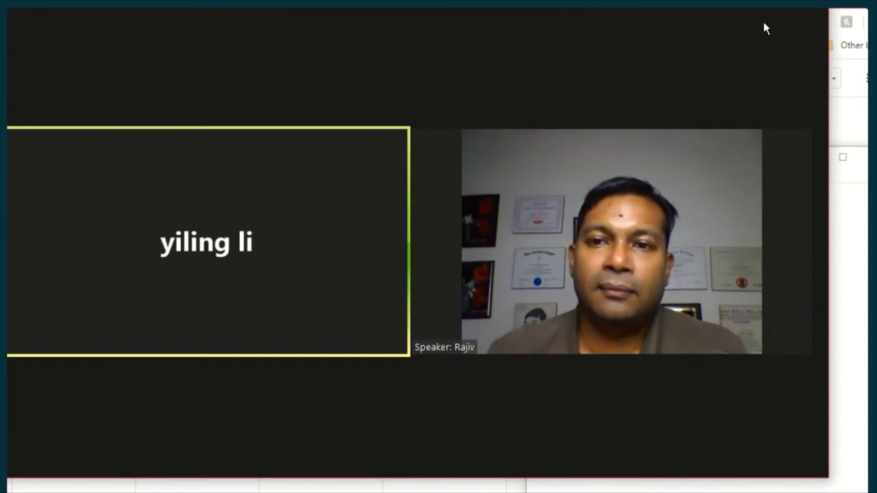
{"action": "left_click", "coordinate": [756, 34]}
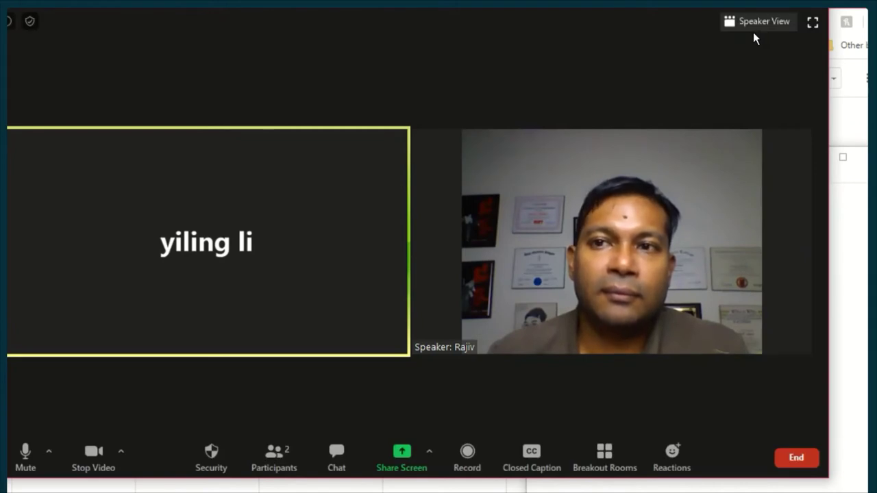
{"action": "left_click", "coordinate": [707, 72]}
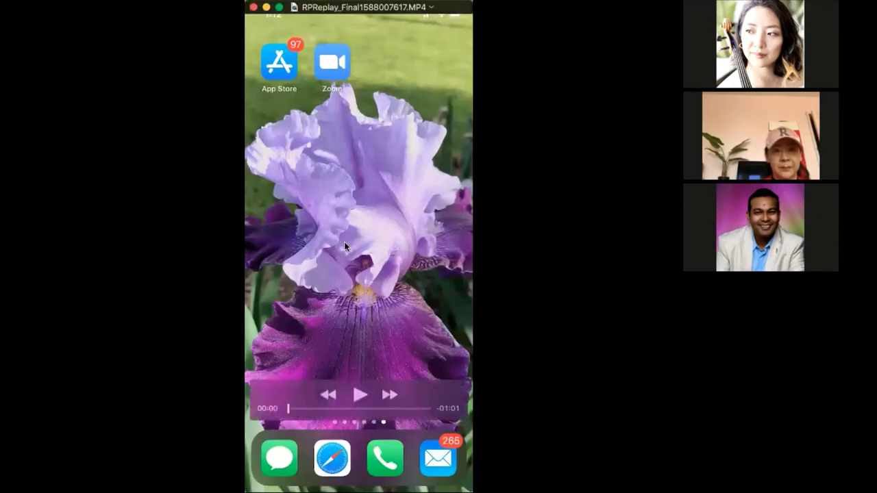
Step: Play the phone screen recording RPReplay_Final1588007617.MP4
{"action": "left_click", "coordinate": [357, 395]}
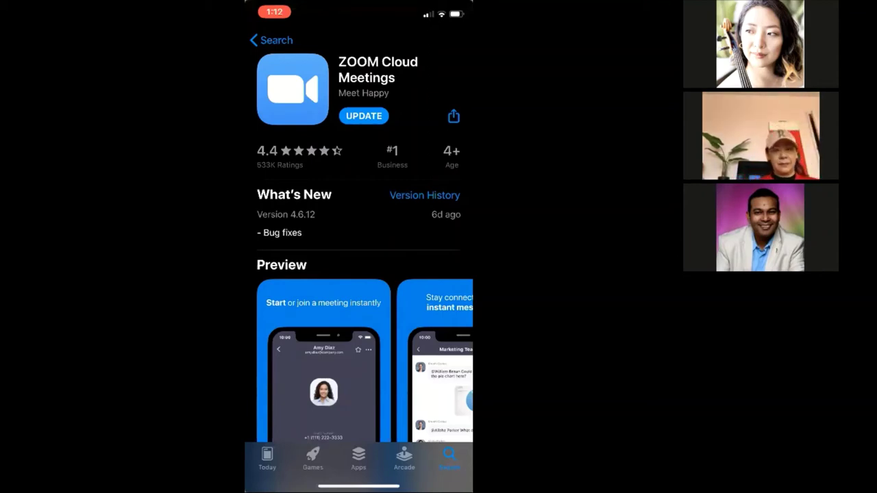
Step: Resume the phone recording past the App Store page and open Zoom's Join a Meeting form
{"action": "mouse_move", "coordinate": [441, 175]}
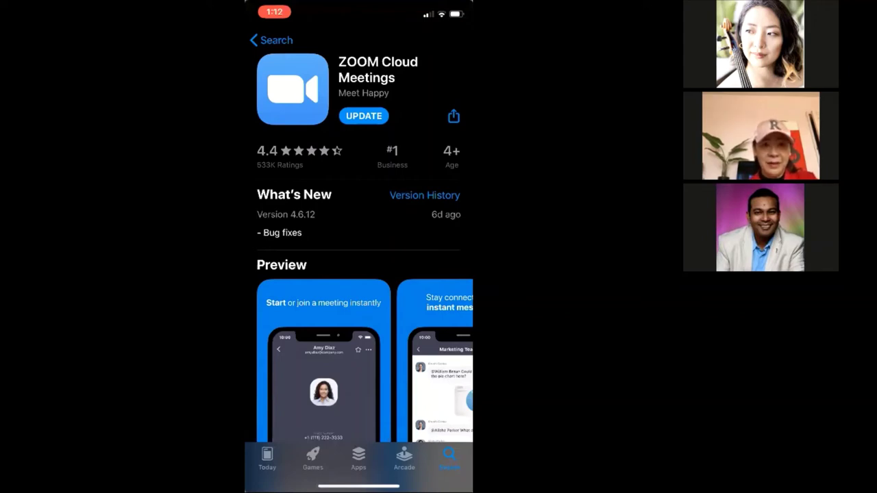
{"action": "mouse_move", "coordinate": [401, 130]}
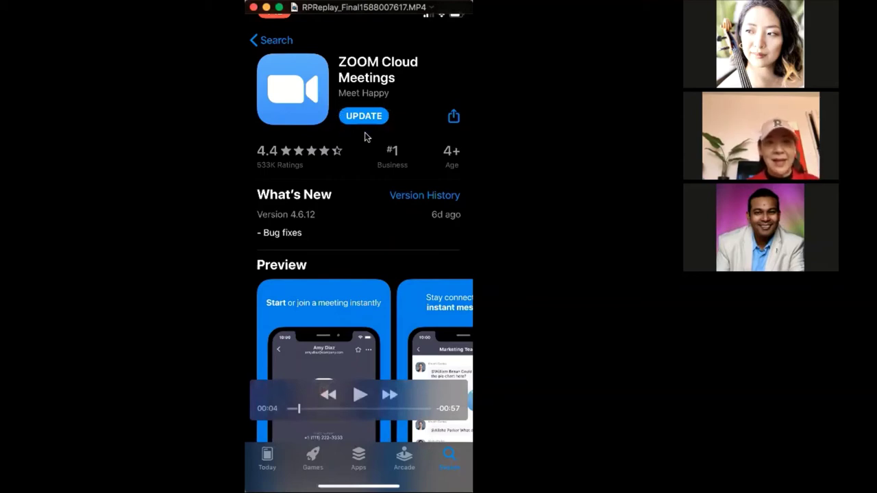
{"action": "key", "text": "space"}
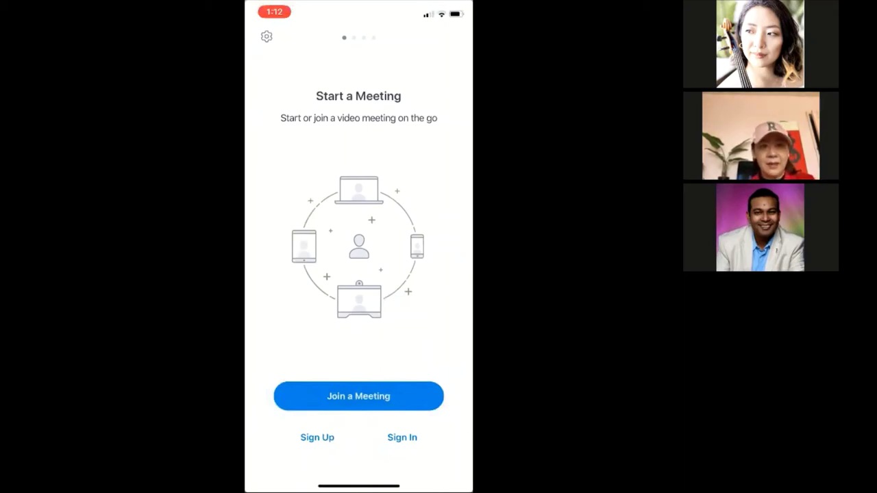
{"action": "mouse_move", "coordinate": [411, 392]}
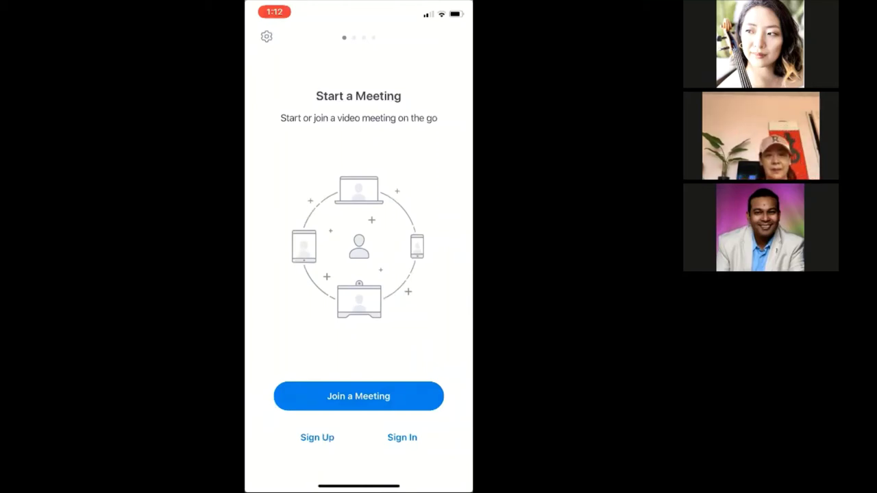
{"action": "left_click", "coordinate": [358, 396]}
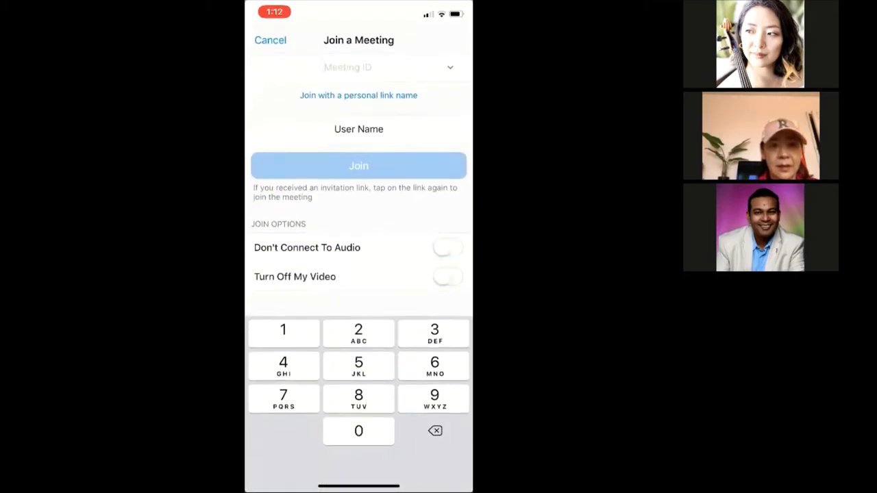
Step: Switch to Messages on the phone and copy the meeting ID from the invitation conversation
{"action": "left_click_drag", "start_coordinate": [359, 485], "coordinate": [358, 274]}
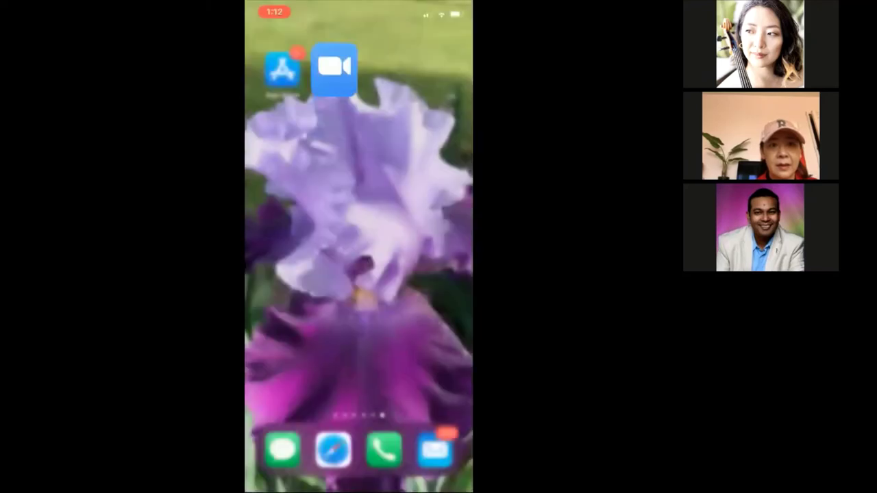
{"action": "left_click", "coordinate": [282, 449]}
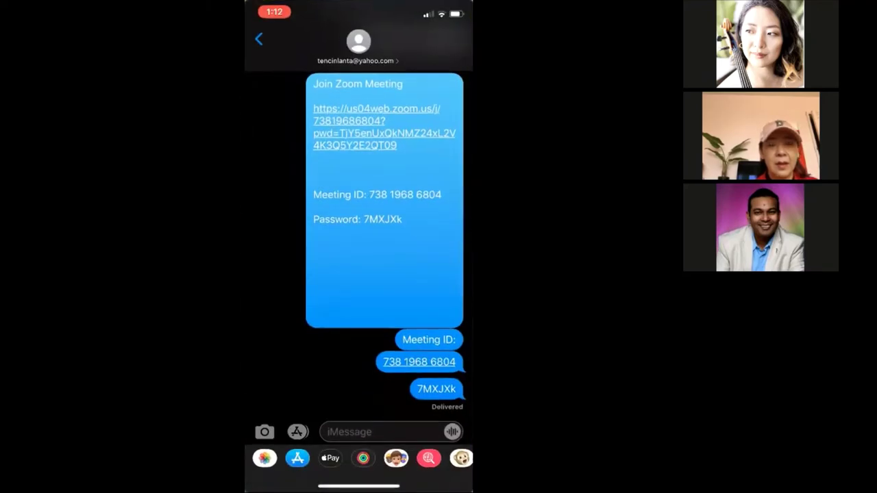
{"action": "left_click", "coordinate": [418, 362]}
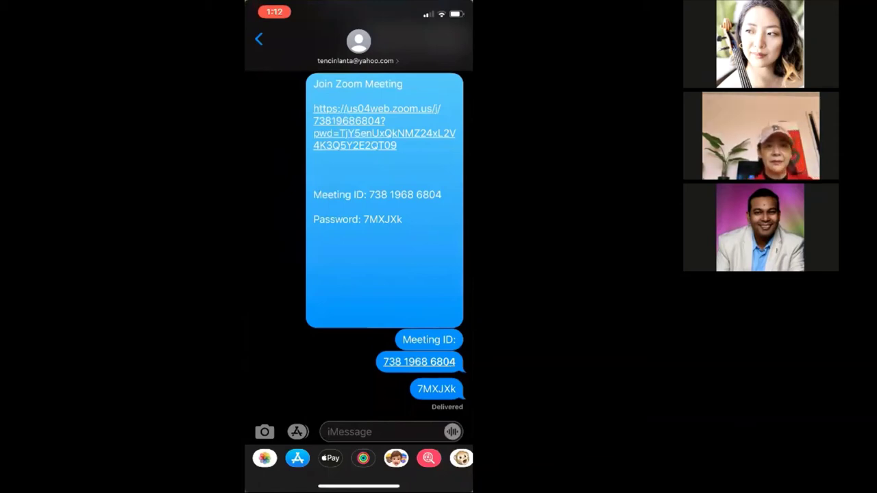
{"action": "left_click", "coordinate": [419, 361]}
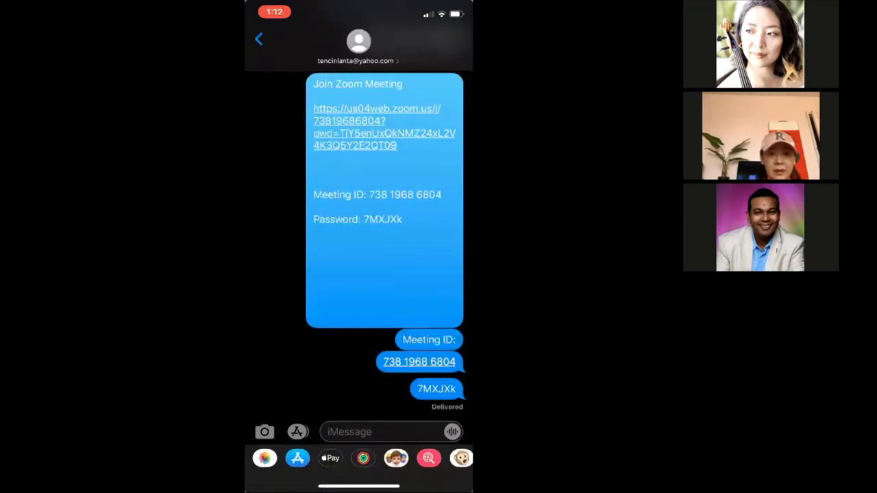
Step: Return to Zoom's join form, paste the copied meeting ID, and join the meeting with the name User Name
{"action": "left_click_drag", "start_coordinate": [322, 486], "coordinate": [445, 485]}
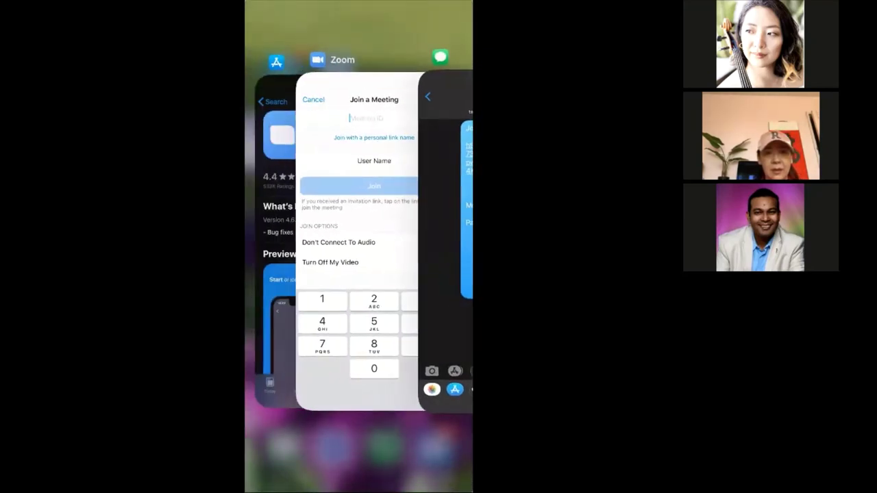
{"action": "left_click", "coordinate": [324, 67]}
{"action": "left_click", "coordinate": [323, 39]}
{"action": "left_click", "coordinate": [359, 129]}
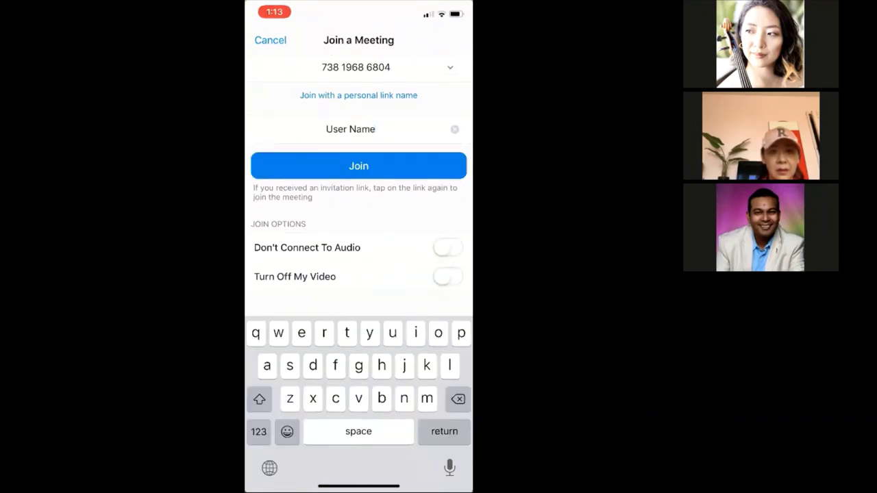
{"action": "mouse_move", "coordinate": [345, 113]}
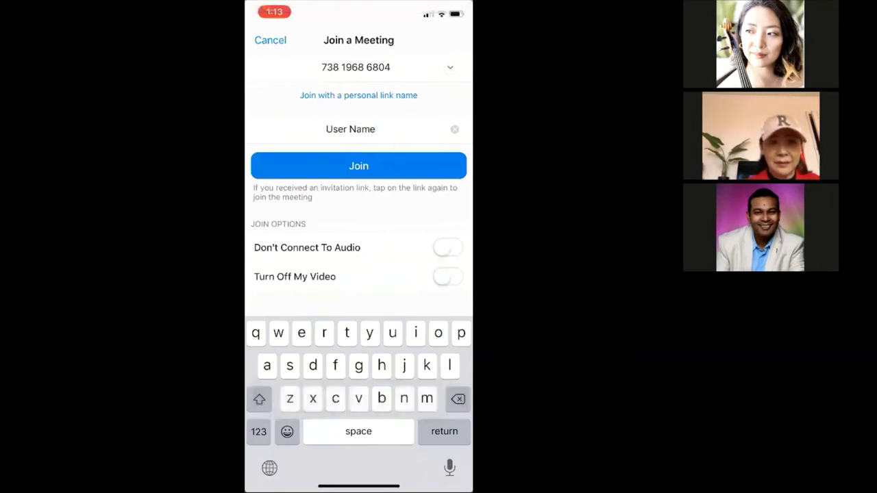
{"action": "key", "text": "space"}
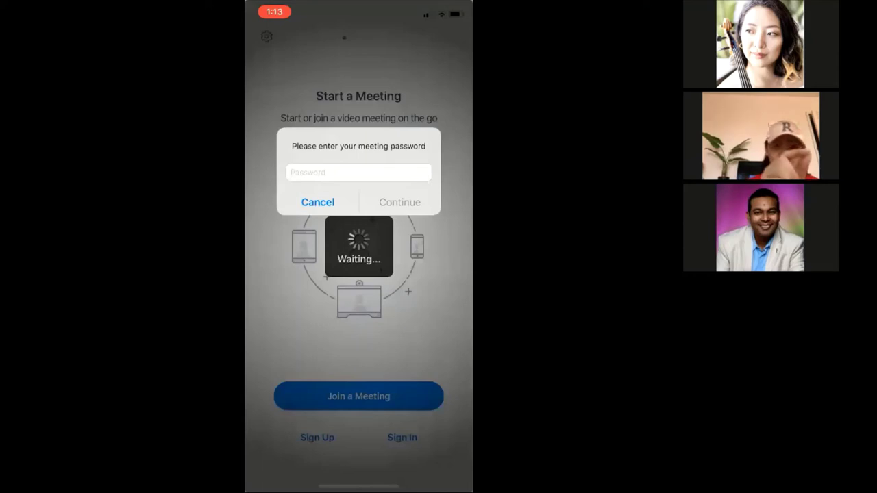
Step: Paste the meeting password into the phone's meeting password prompt
{"action": "left_click", "coordinate": [290, 172]}
{"action": "left_click", "coordinate": [289, 144]}
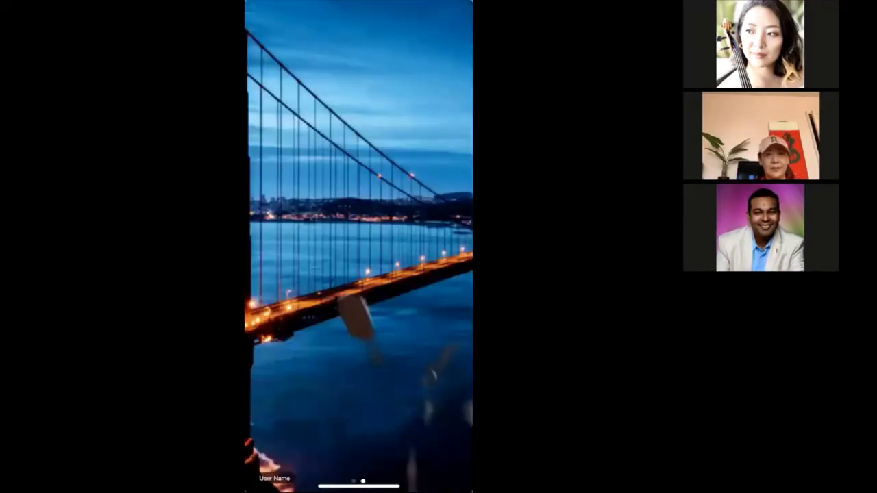
Step: Play RPReplay_Final1588008036.mov through connecting the phone to the meeting with Internet Audio, then pause it
{"action": "left_click", "coordinate": [356, 392]}
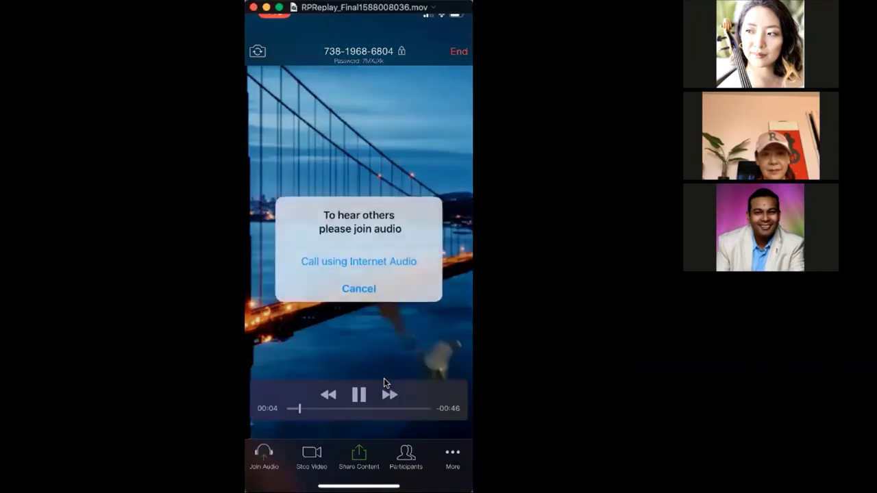
{"action": "left_click", "coordinate": [358, 395]}
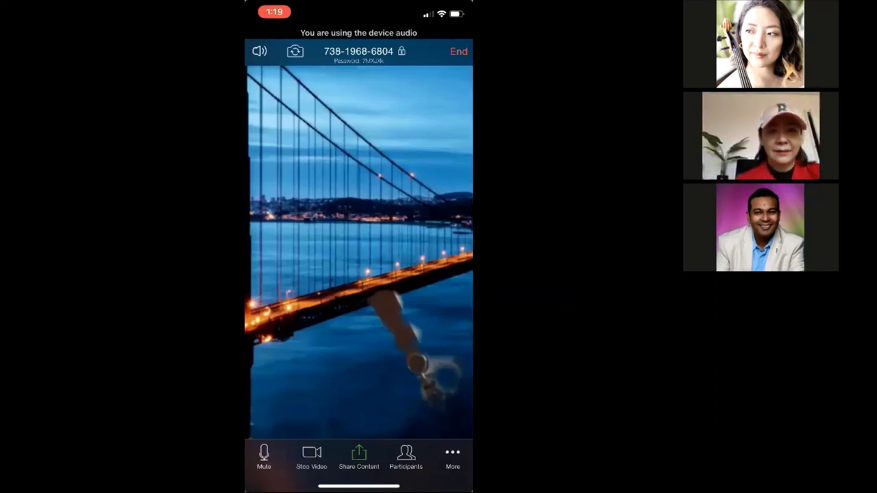
Step: Mute the phone's microphone in the meeting, then stop its video and start it again
{"action": "mouse_move", "coordinate": [250, 441]}
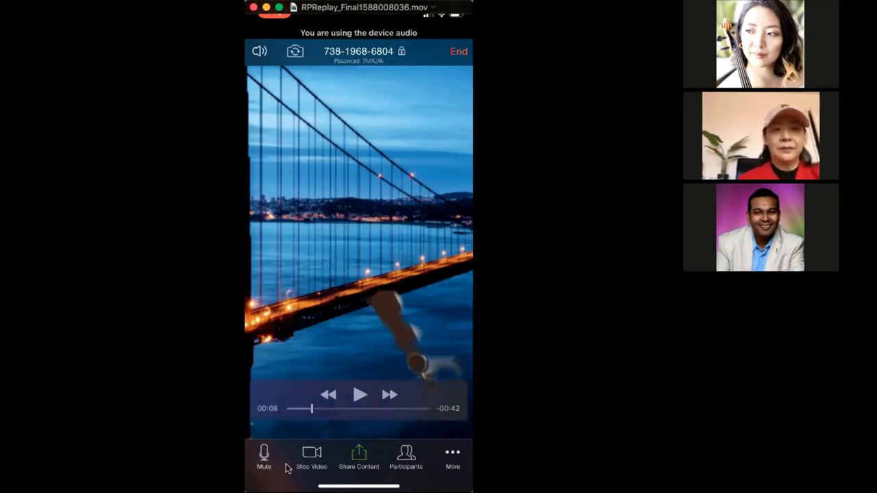
{"action": "key", "text": "space"}
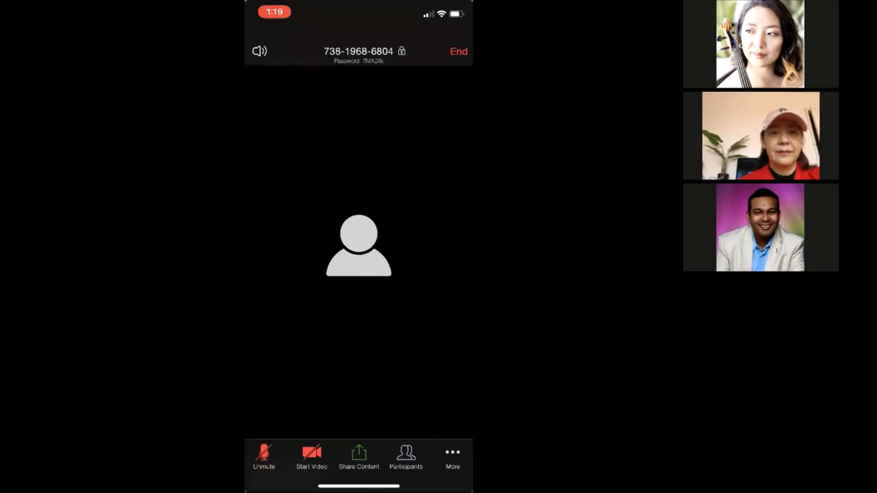
{"action": "key", "text": "space"}
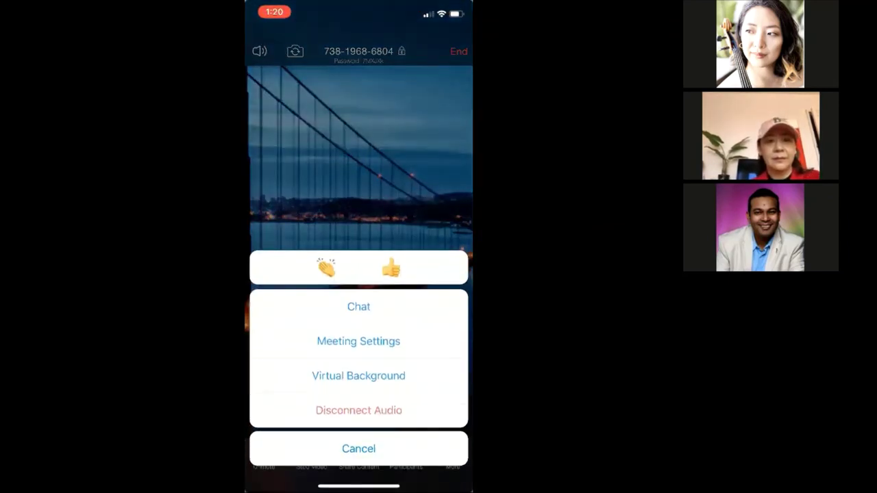
Step: Rewind the recording to 00:21, replay it until the additional meeting options open, and pause there
{"action": "key", "text": "space"}
{"action": "mouse_move", "coordinate": [370, 419]}
{"action": "left_click_drag", "start_coordinate": [355, 408], "coordinate": [347, 408]}
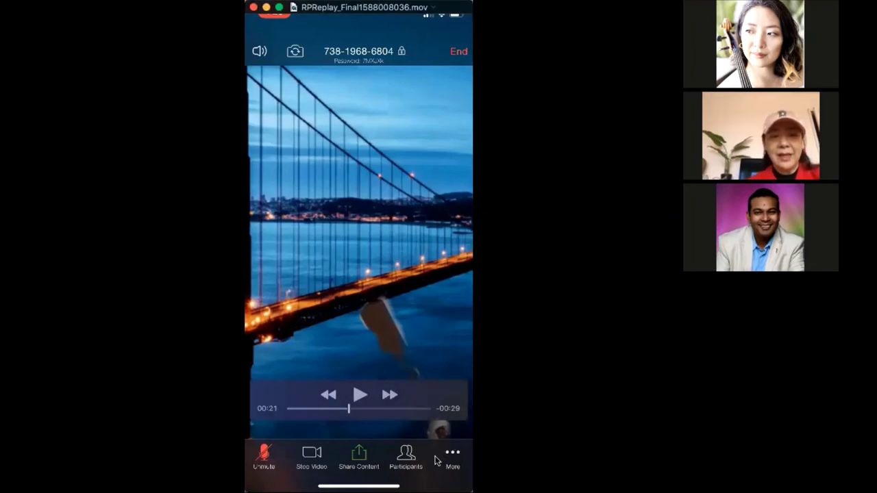
{"action": "key", "text": "space"}
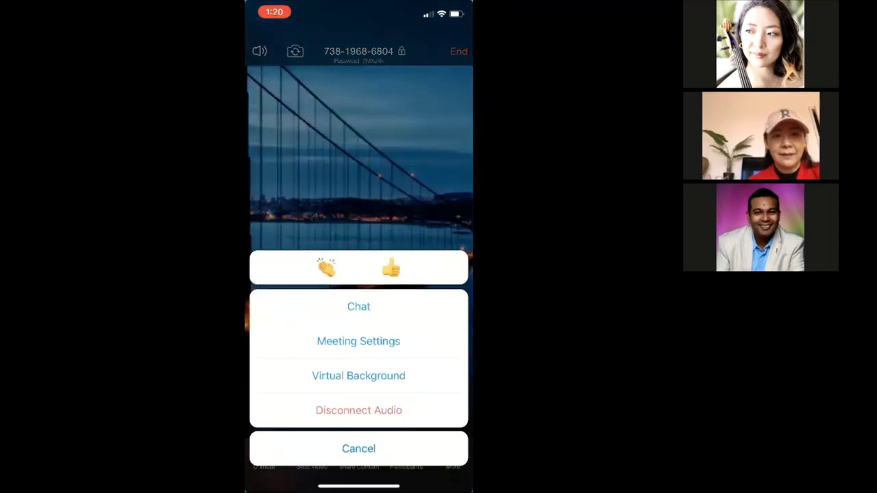
{"action": "key", "text": "space"}
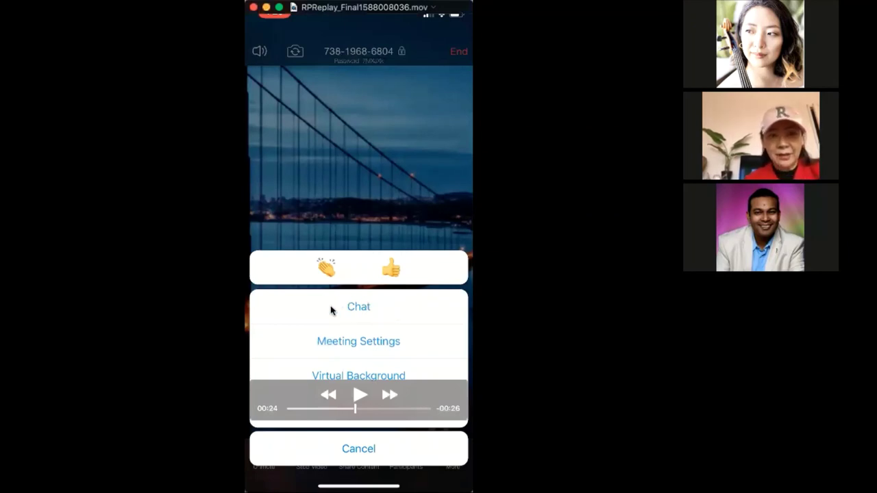
Step: Send the chat message "hello!" to Everyone in the meeting, then close the chat
{"action": "key", "text": "space"}
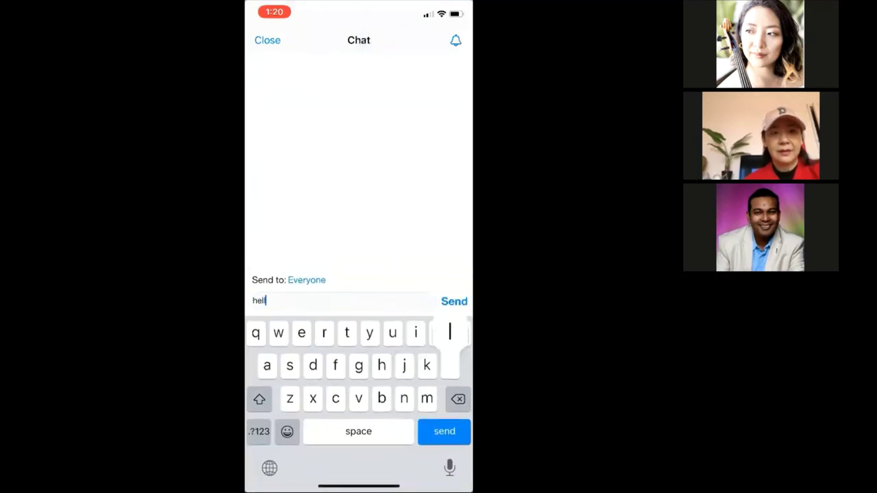
{"action": "type", "text": "lo"}
{"action": "left_click", "coordinate": [259, 430]}
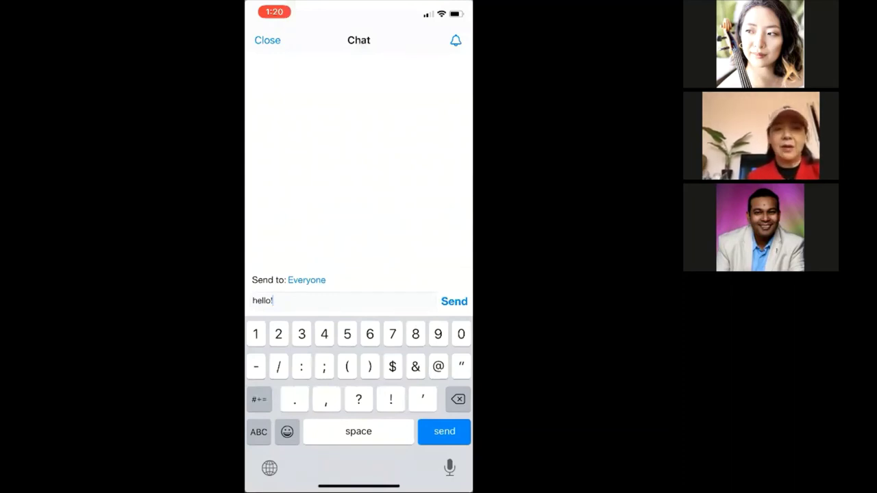
{"action": "key", "text": "Return"}
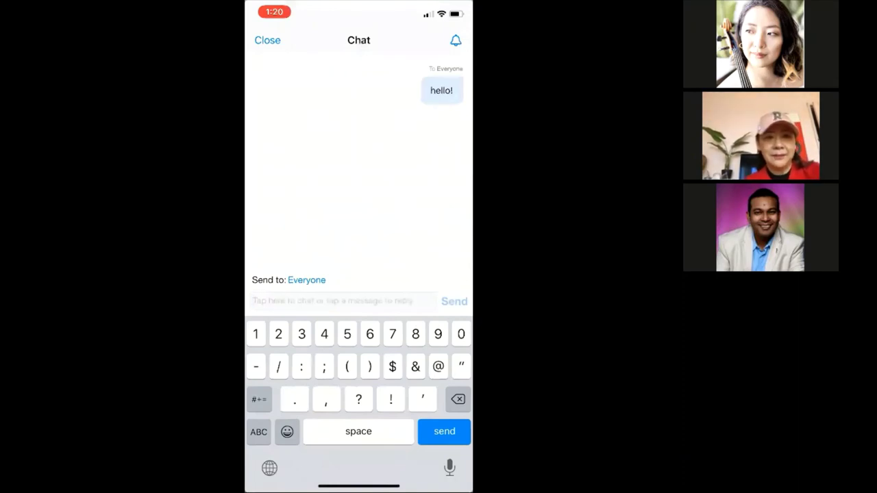
{"action": "left_click", "coordinate": [267, 40]}
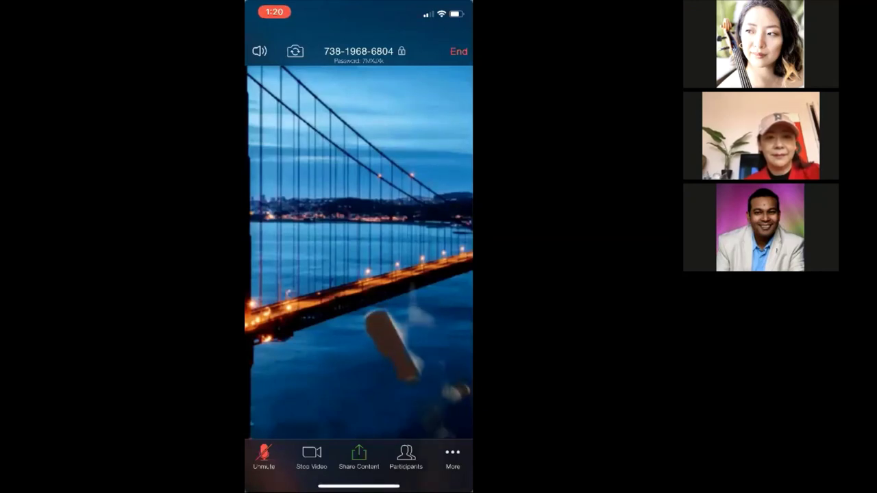
Step: Open the additional meeting options once more, then let the recording run to 00:46 and pause it
{"action": "left_click", "coordinate": [452, 458]}
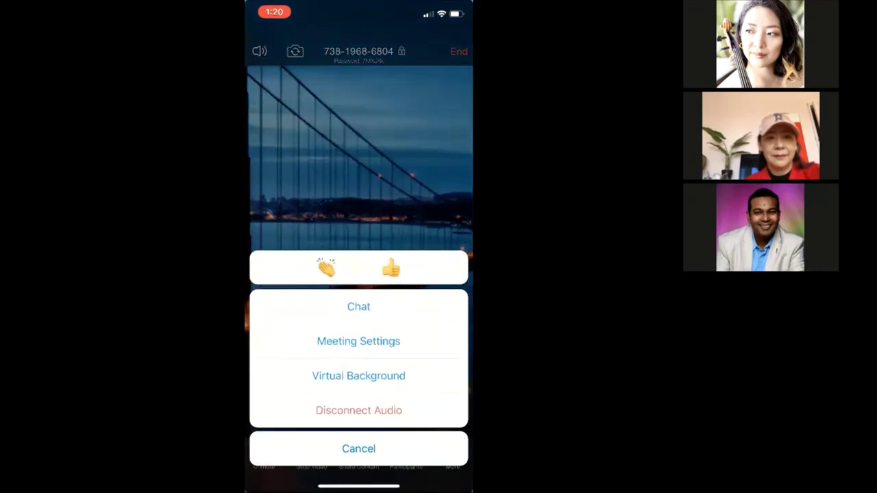
{"action": "mouse_move", "coordinate": [413, 408]}
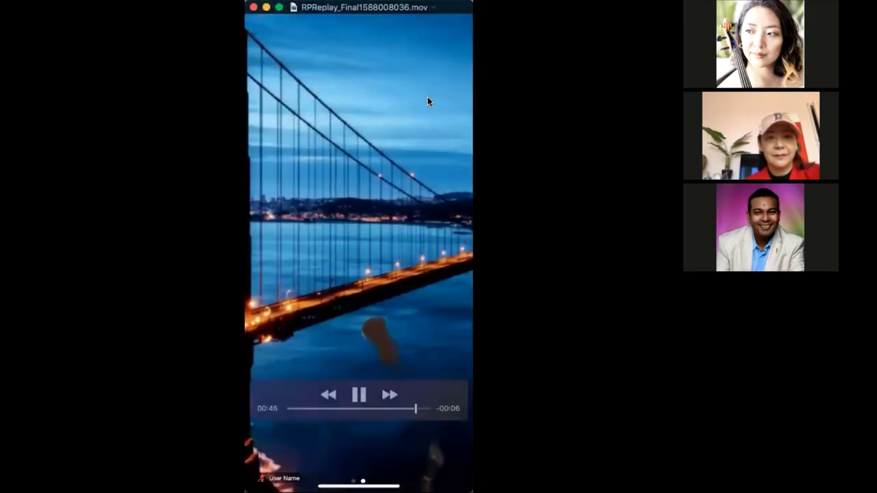
{"action": "key", "text": "space"}
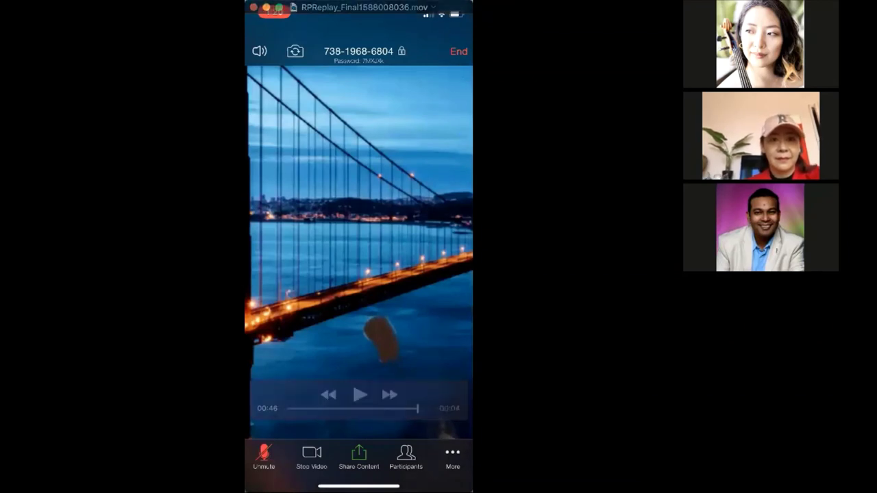